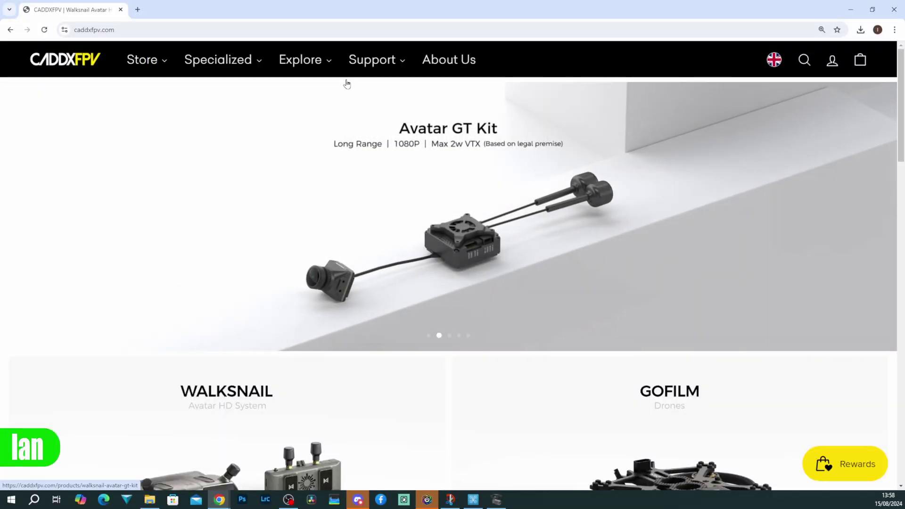
- Go to the CaddxFPV Download Center from the Support menu and scroll down to the Firmware section
mouse_move(364, 62)
click(375, 86)
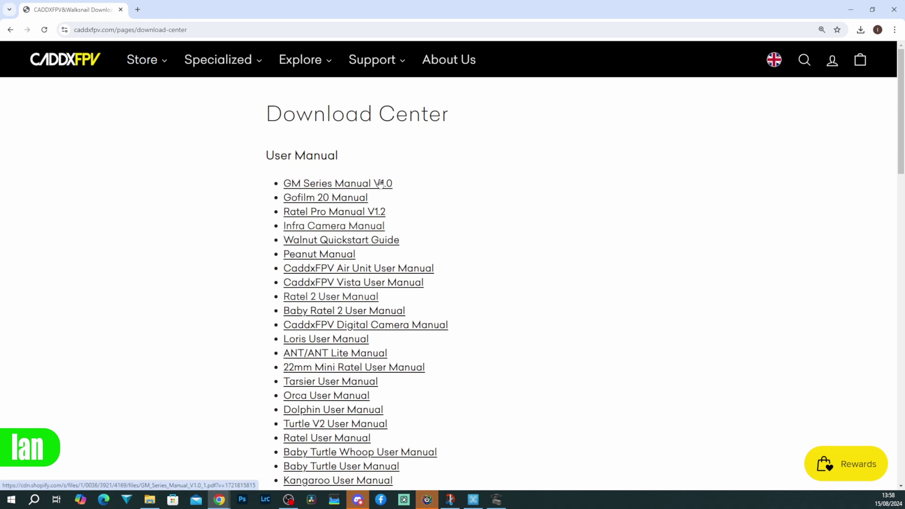
scroll(372, 208, down, 10)
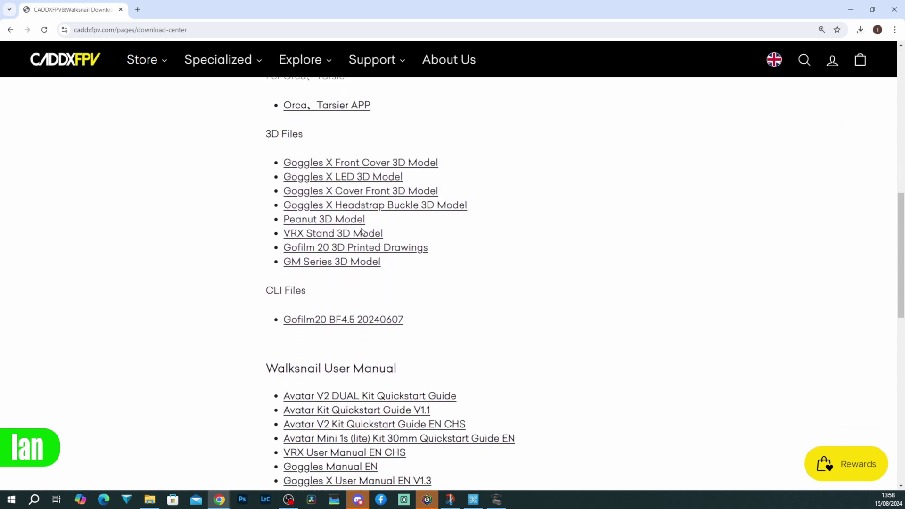
scroll(362, 230, down, 7)
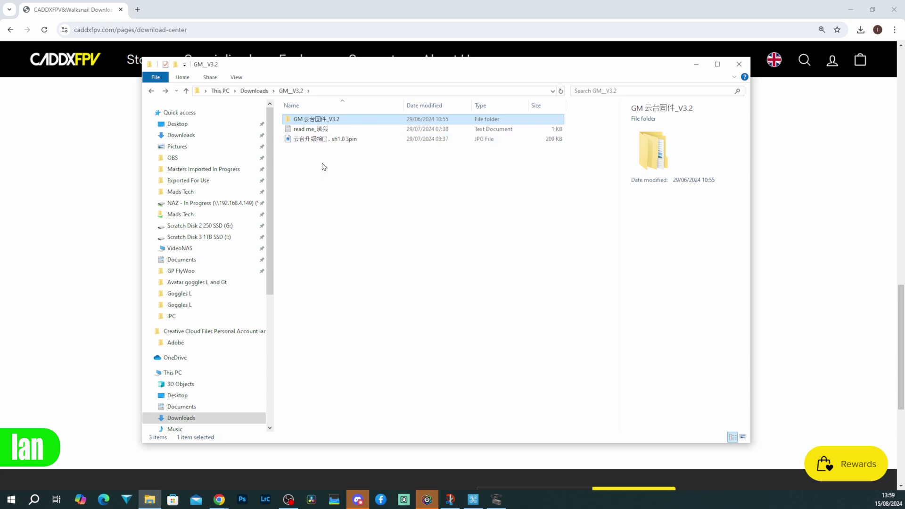
- Go into GM 云台固件_V3.2, then Gimbal Config, and launch the GimbalConfig application
double_click(307, 121)
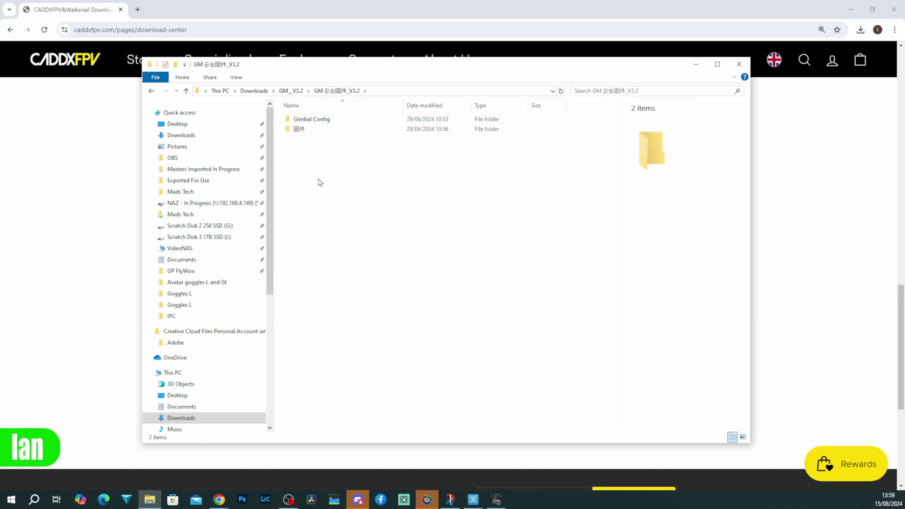
double_click(306, 121)
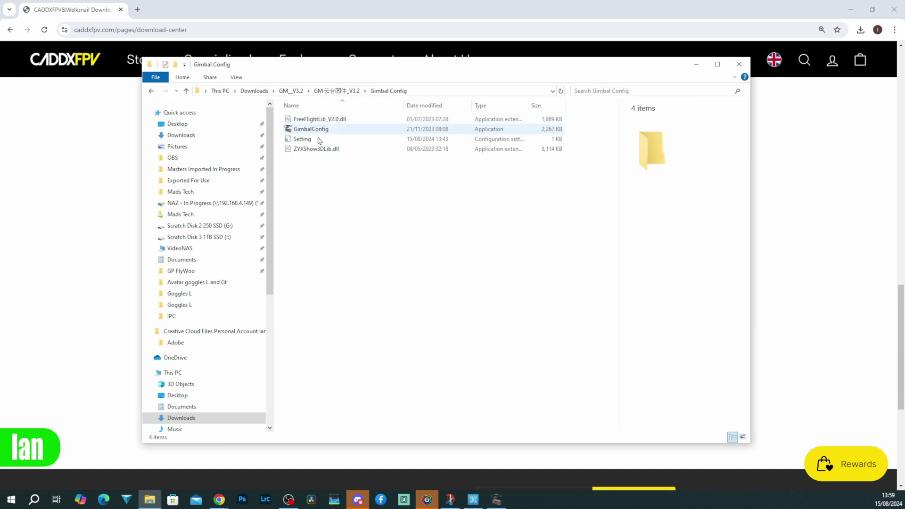
click(315, 132)
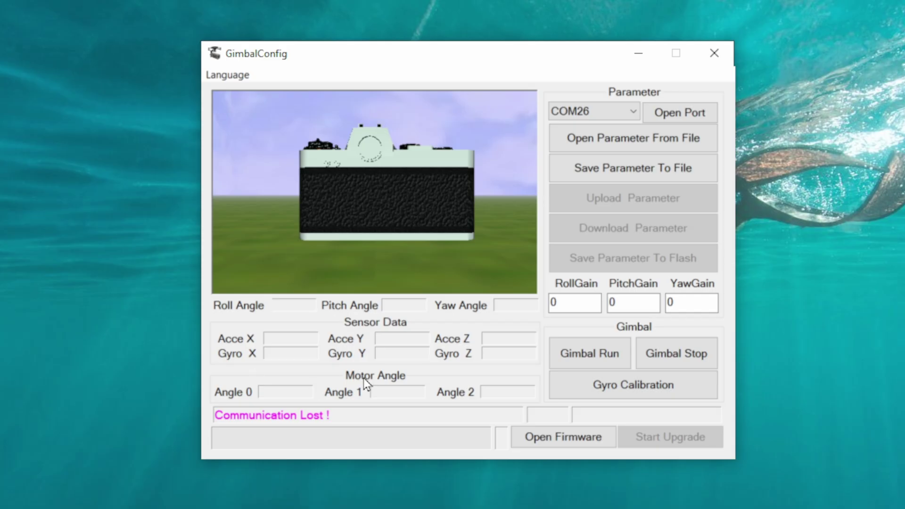
- Connect GimbalConfig to the gimbal on COM26 so its parameters and firmware 3.2 load
click(599, 109)
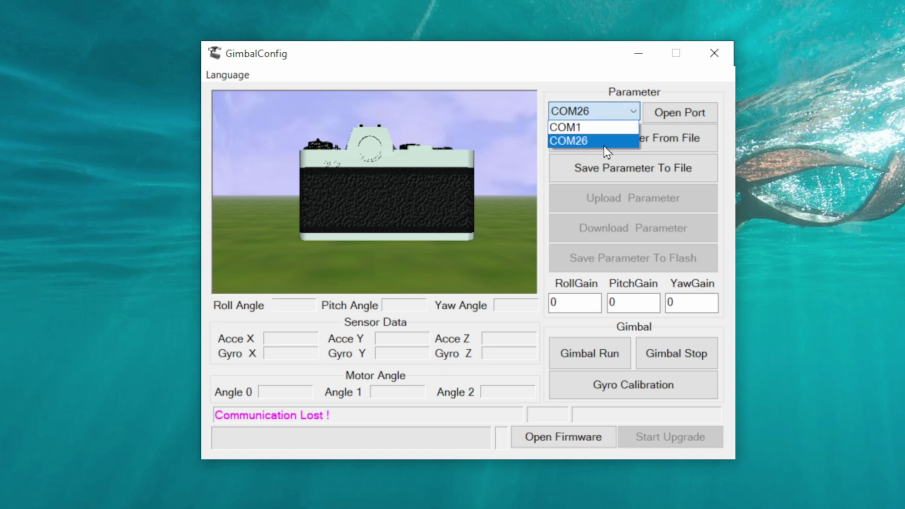
click(581, 143)
click(681, 112)
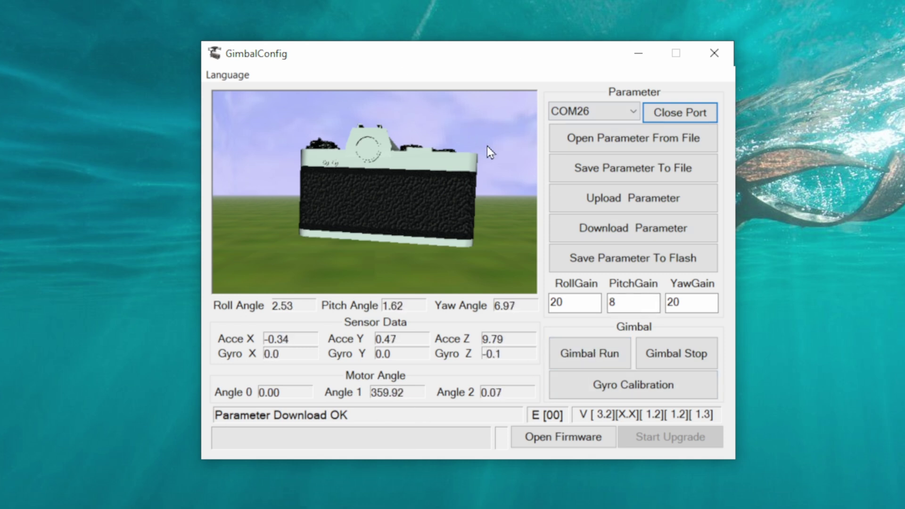
- Close the COM26 port and load CwGimbalZGV2Main_V3.2.cahf from the 固件 folder
key(Tab)
key(Tab)
key(Tab)
key(Tab)
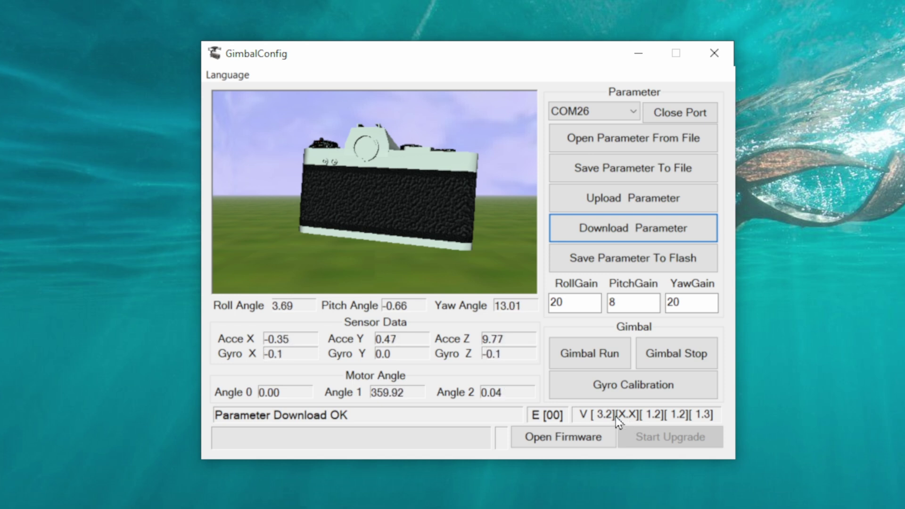
click(671, 114)
click(542, 439)
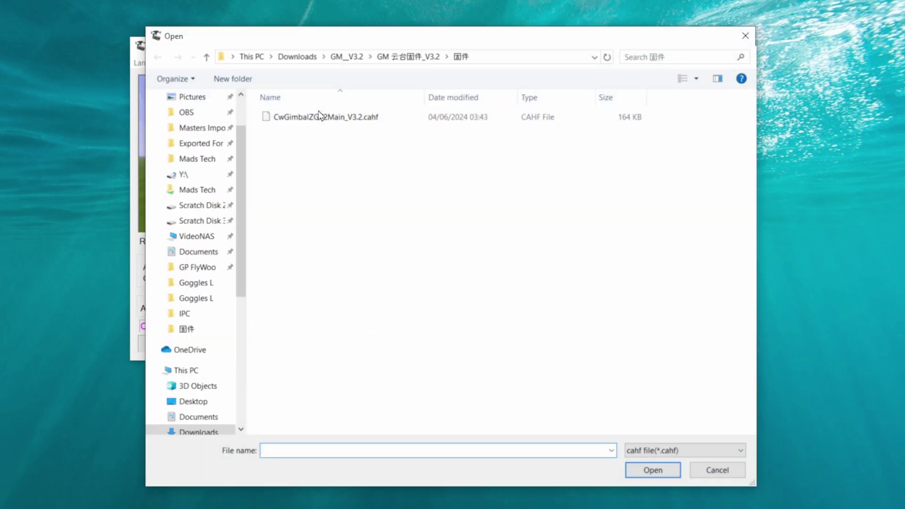
click(324, 118)
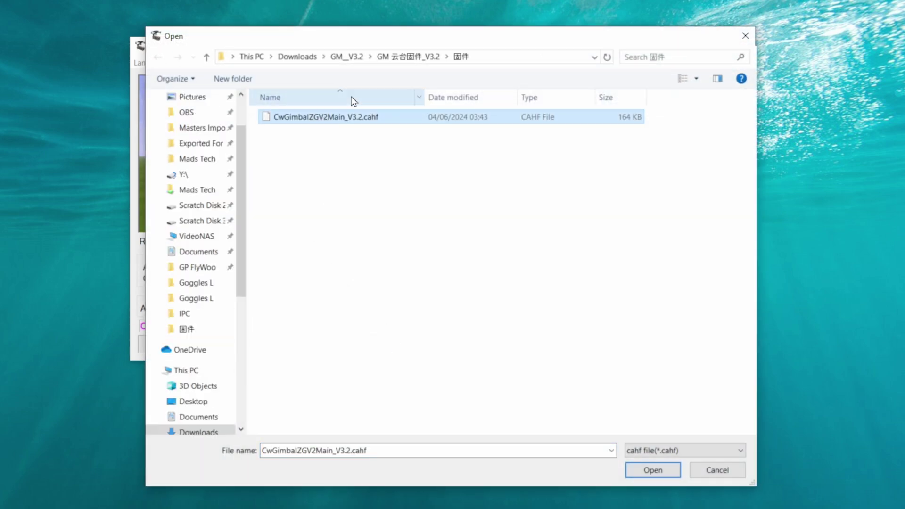
click(382, 58)
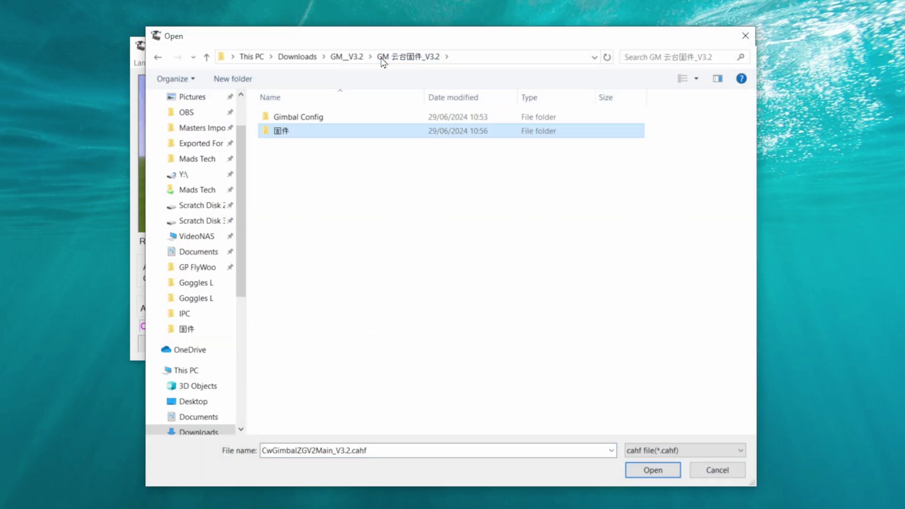
double_click(281, 132)
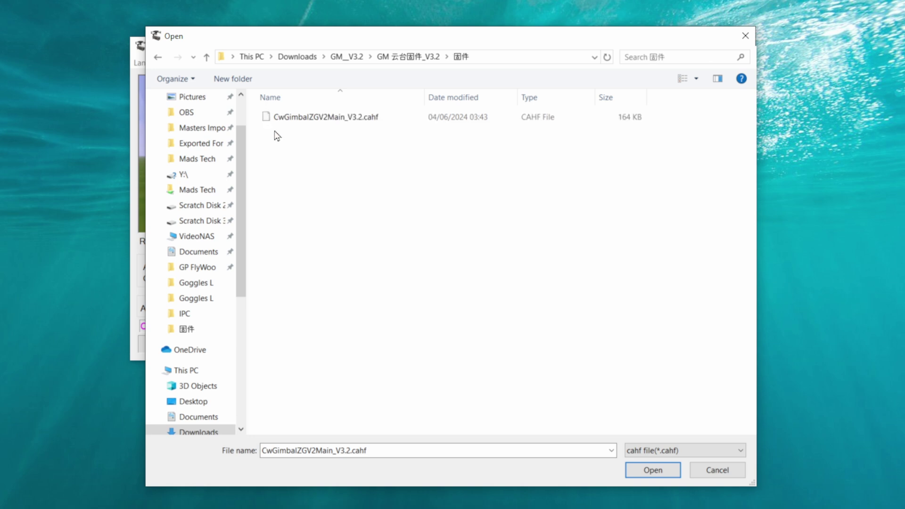
double_click(364, 121)
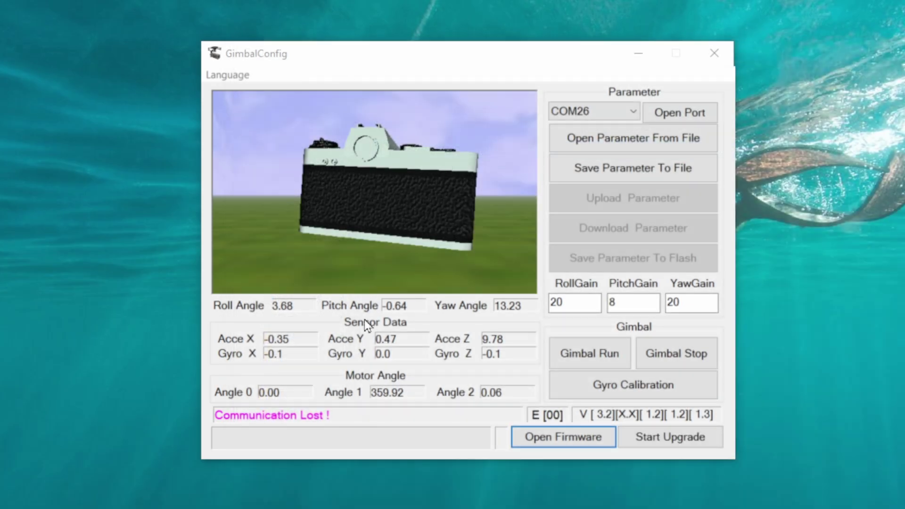
- Start flashing the loaded V3.2 firmware onto the gimbal
click(666, 442)
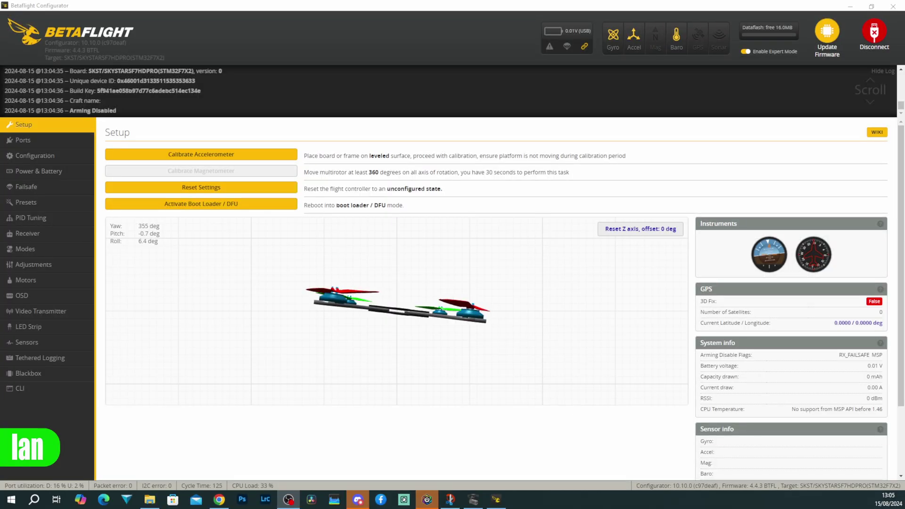
- Run serialpassthrough 5 115200 in the Betaflight CLI to forward data to port 5
click(54, 390)
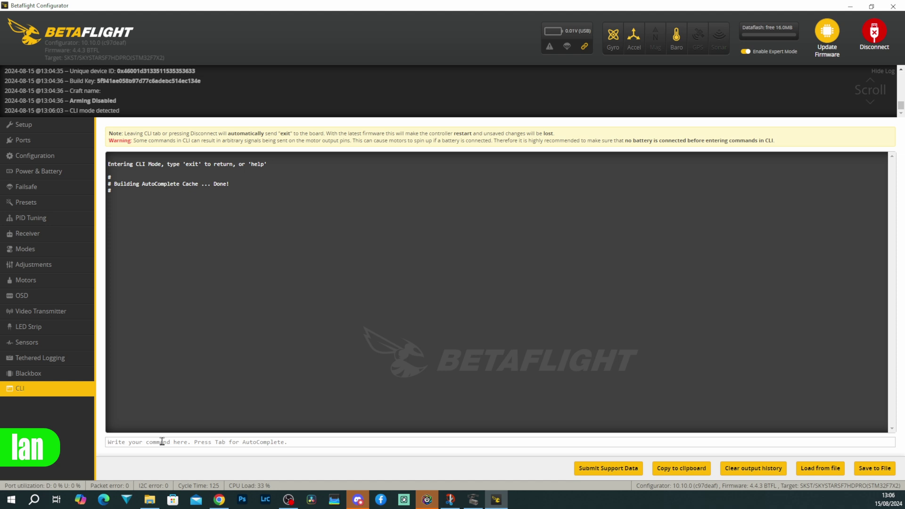
text(serialpassthrough 5 115200)
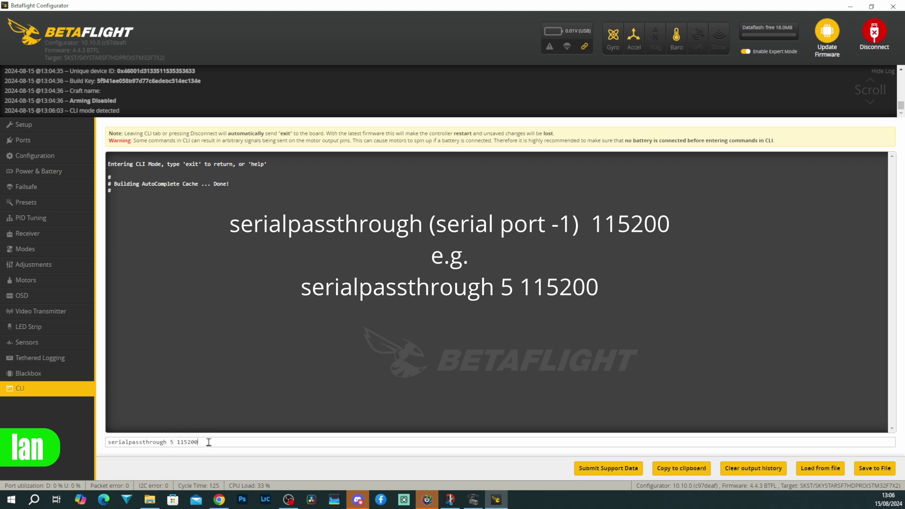
drag(208, 442, 108, 442)
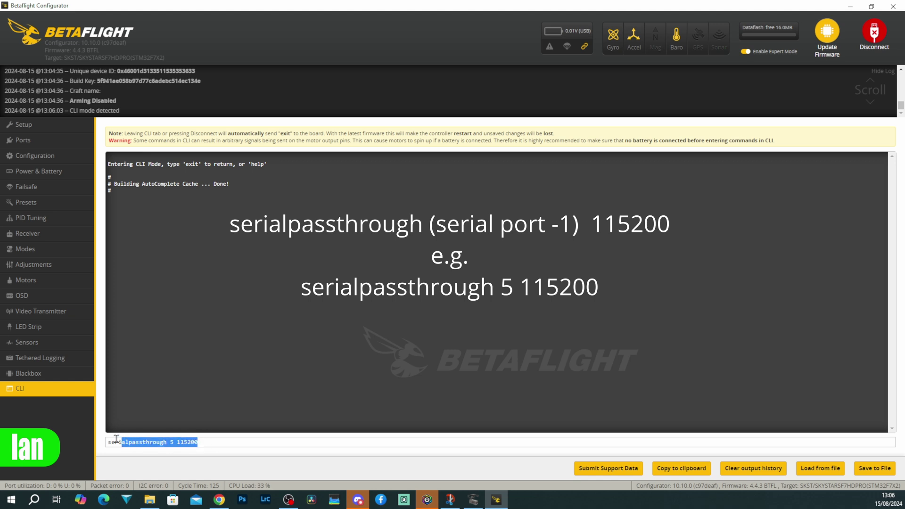
click(227, 437)
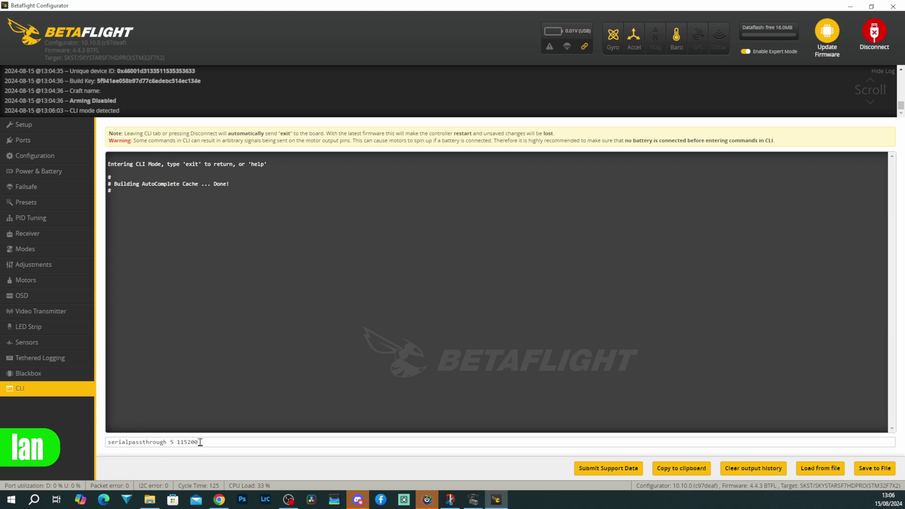
key(Return)
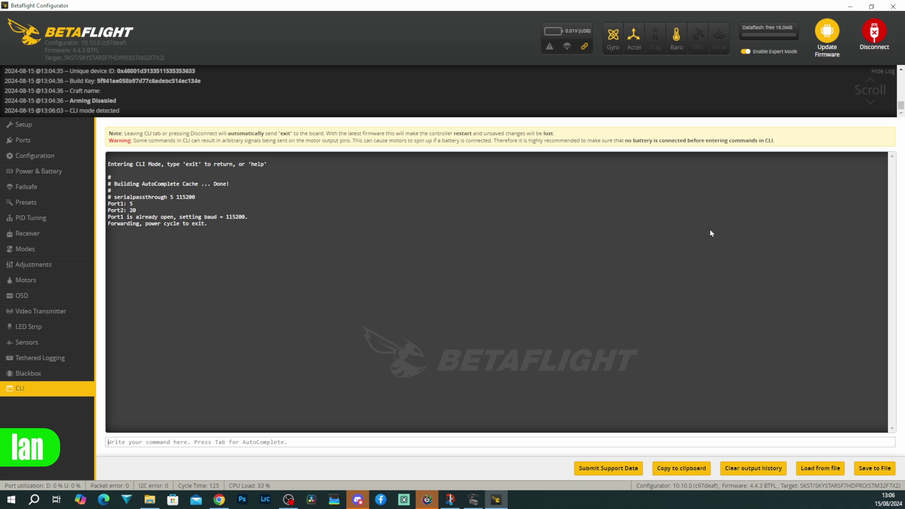
- Disconnect Betaflight, then open COM41 in GimbalConfig to download the gimbal's parameters
click(874, 32)
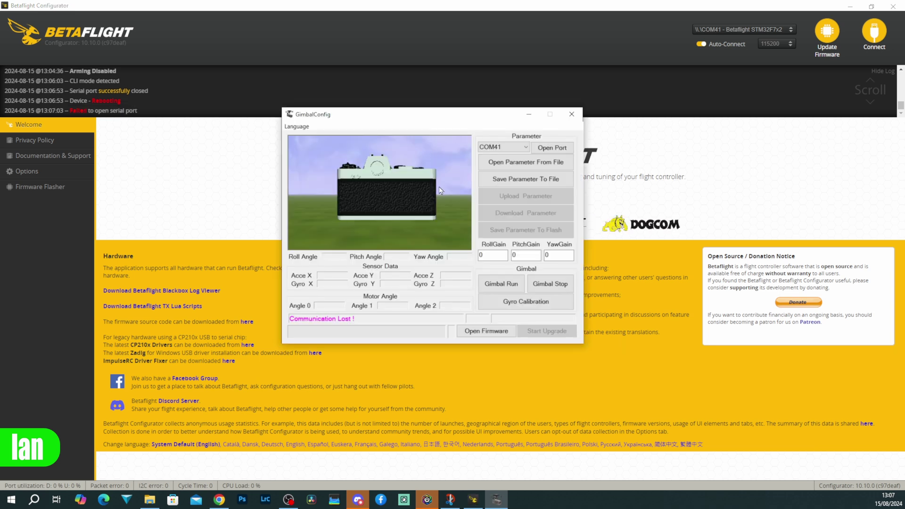
click(504, 147)
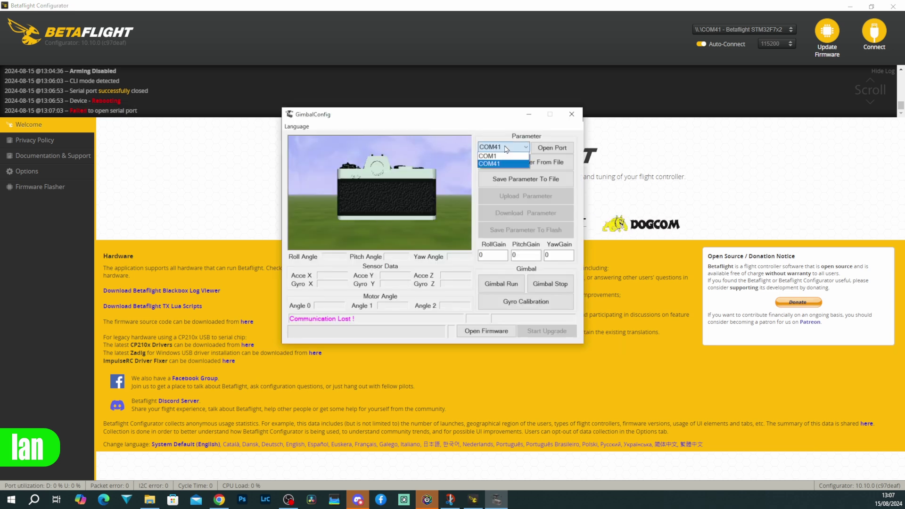
click(502, 164)
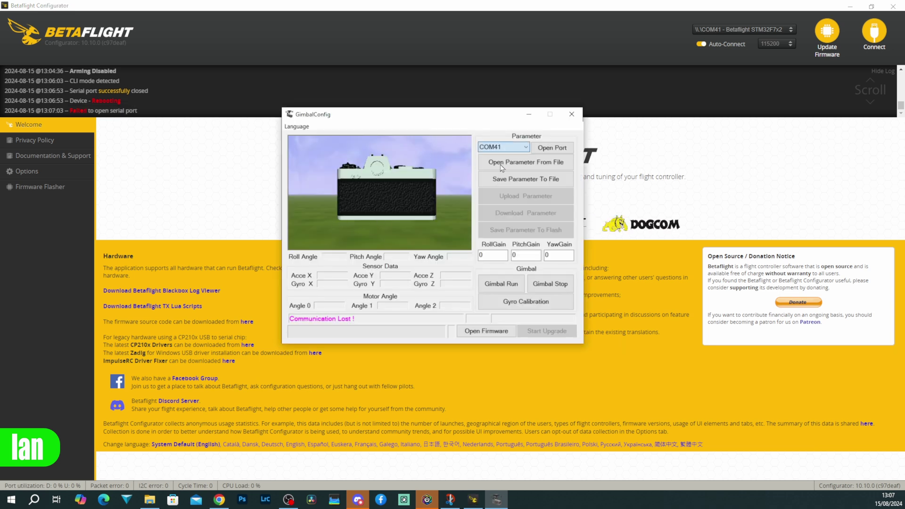
click(544, 149)
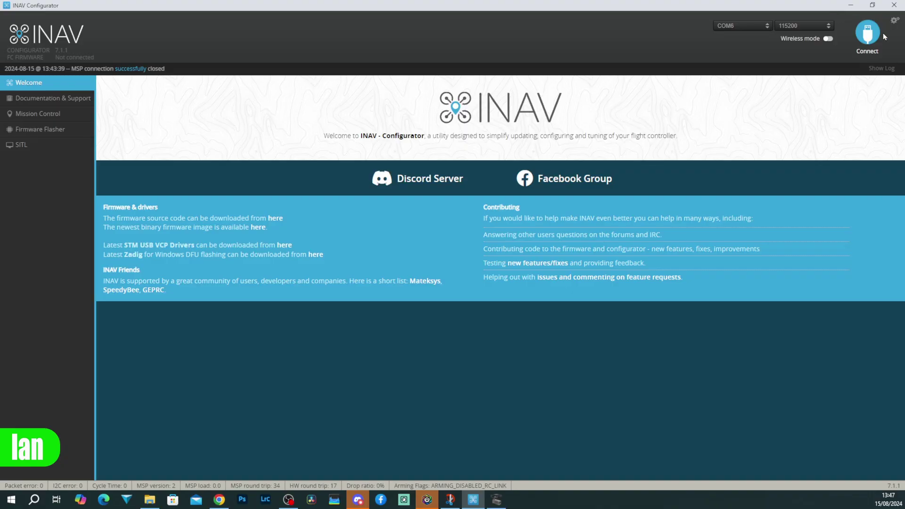
- Connect INAV to the flight controller and toggle UART1 Serial RX off and back on in Ports
click(867, 33)
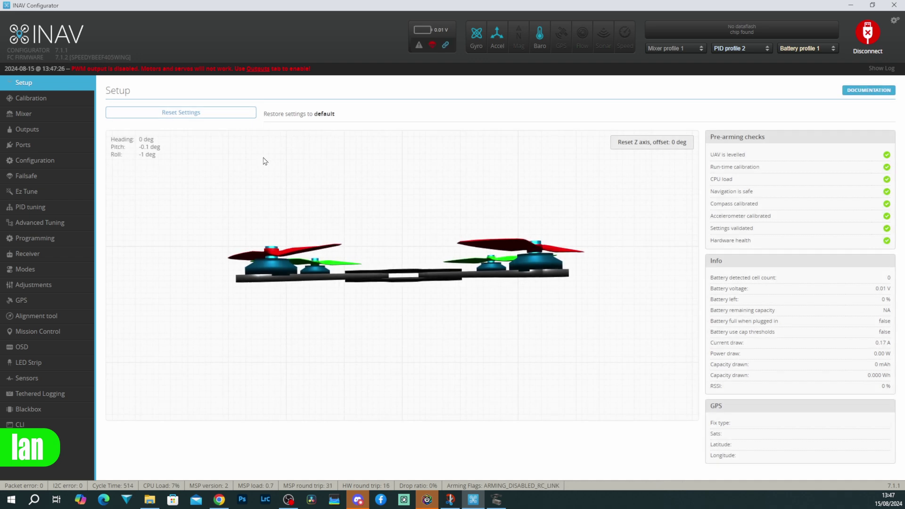
click(37, 145)
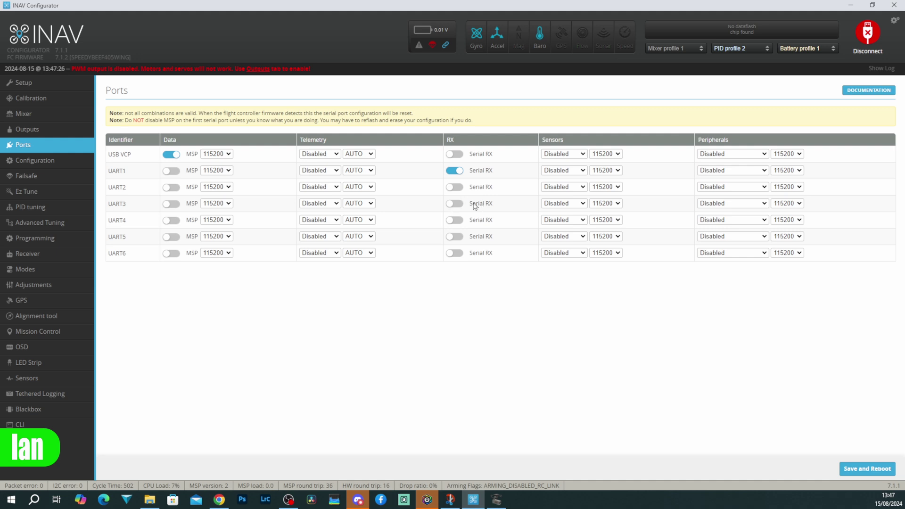
click(448, 175)
click(448, 176)
- Run serialpassthrough 2 115200 rxtx in the INAV CLI
click(39, 427)
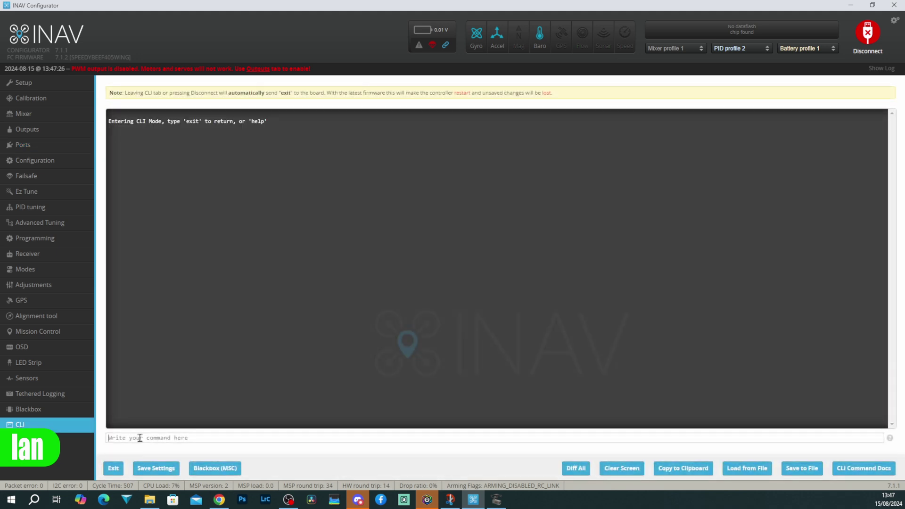
text(serialpassthrough 2 115200 rxtx)
key(Return)
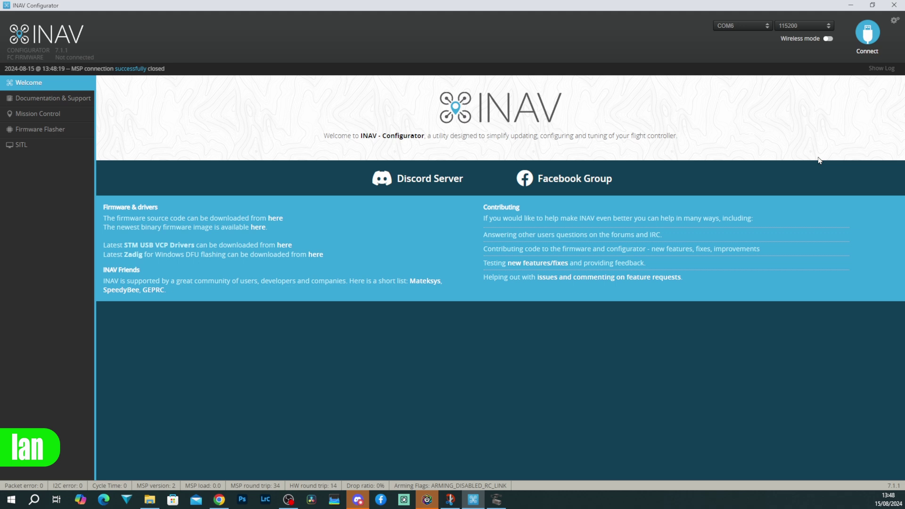
- Back in GimbalConfig, open port COM6 to connect to the gimbal and download its parameters
key(alt+Tab)
click(508, 167)
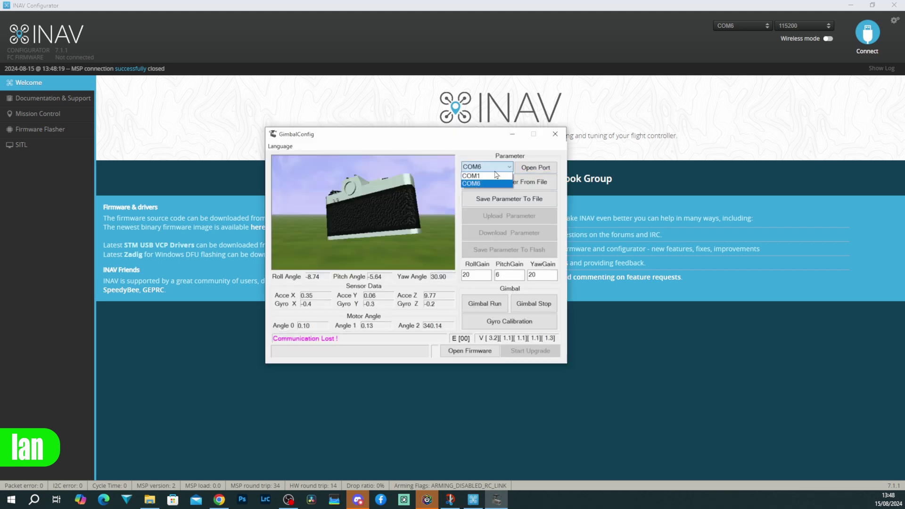
click(482, 183)
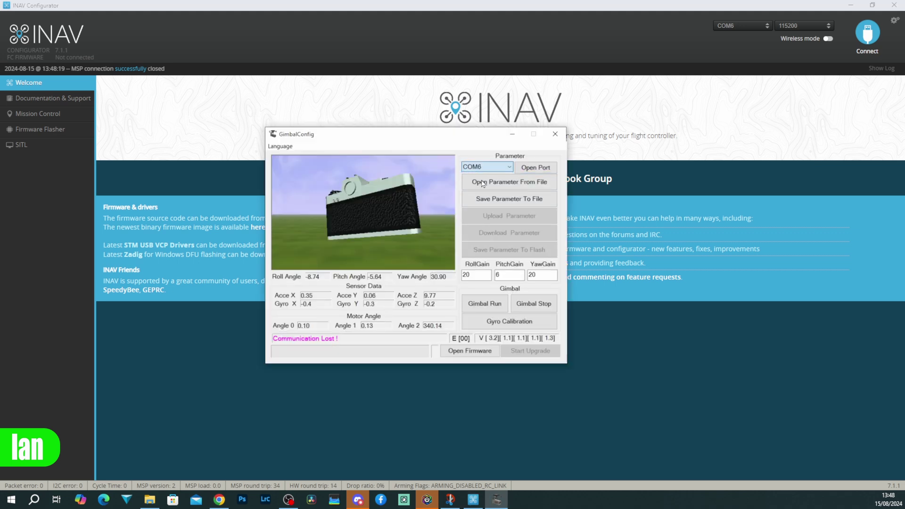
click(535, 168)
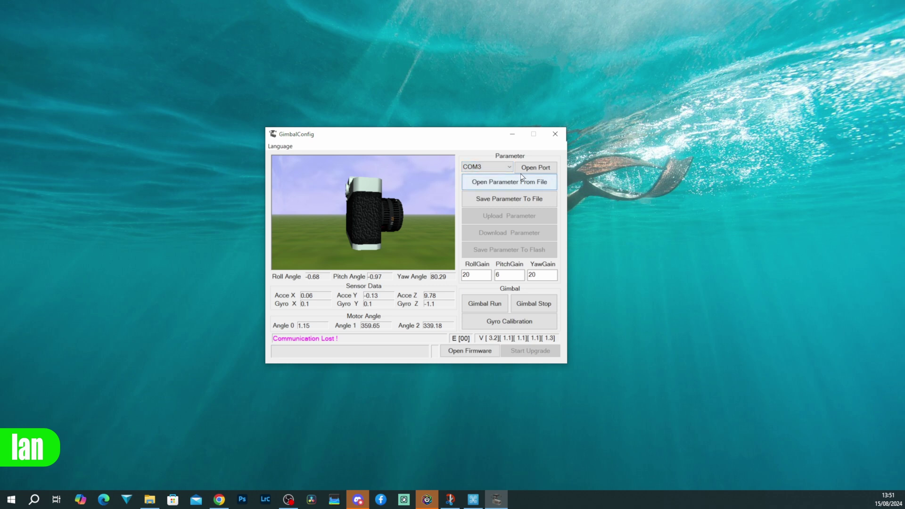
- Open the COM3 port so GimbalConfig reports 'Communication connected.' with live sensor readings
click(535, 168)
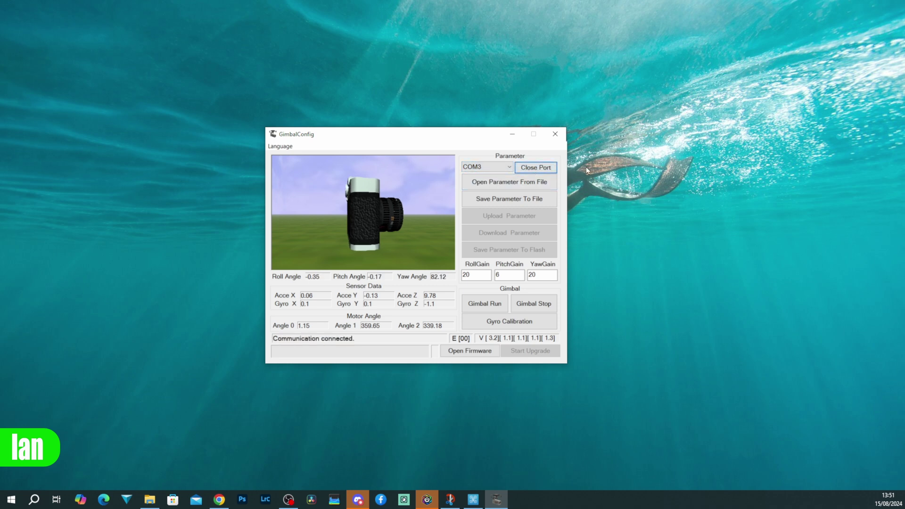